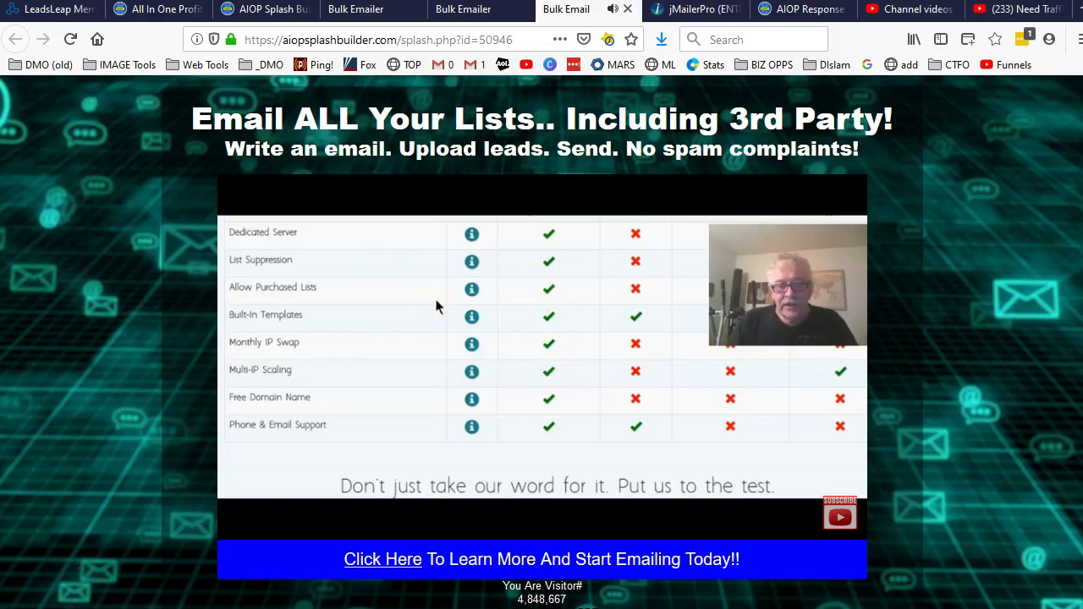
# Browse the jMailerPro product home page, then go back to the Bulk Email splash page
pyautogui.click(435, 306)
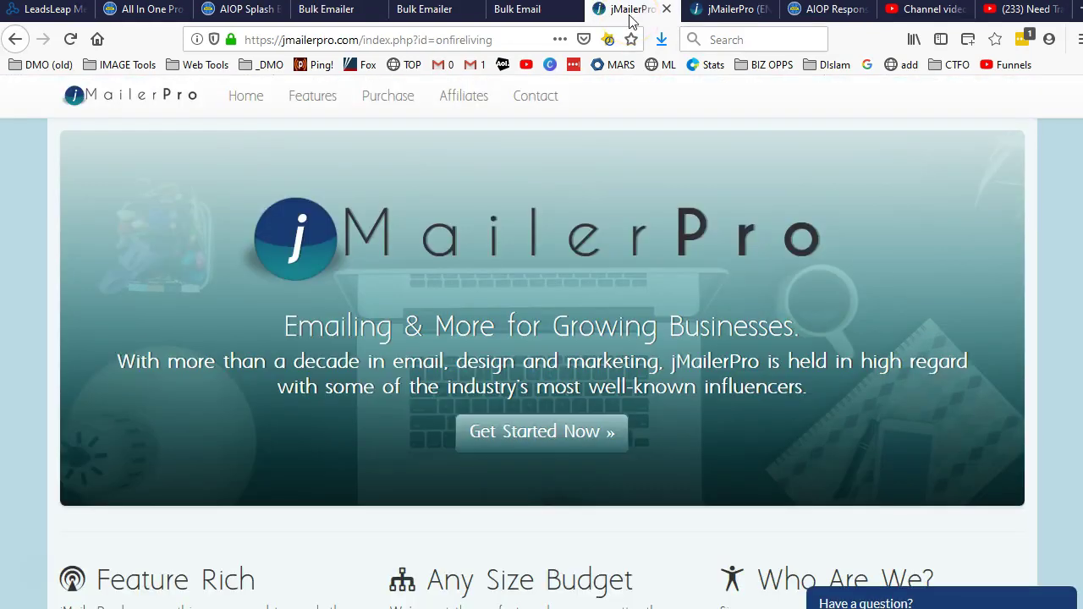
pyautogui.scroll(-1, 483, 290)
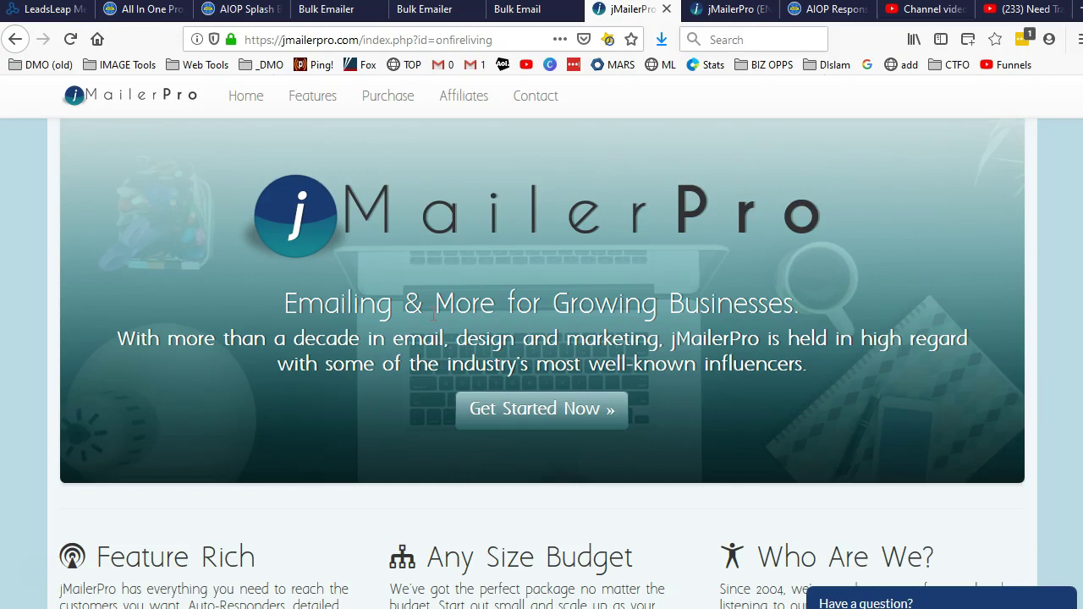
pyautogui.click(431, 309)
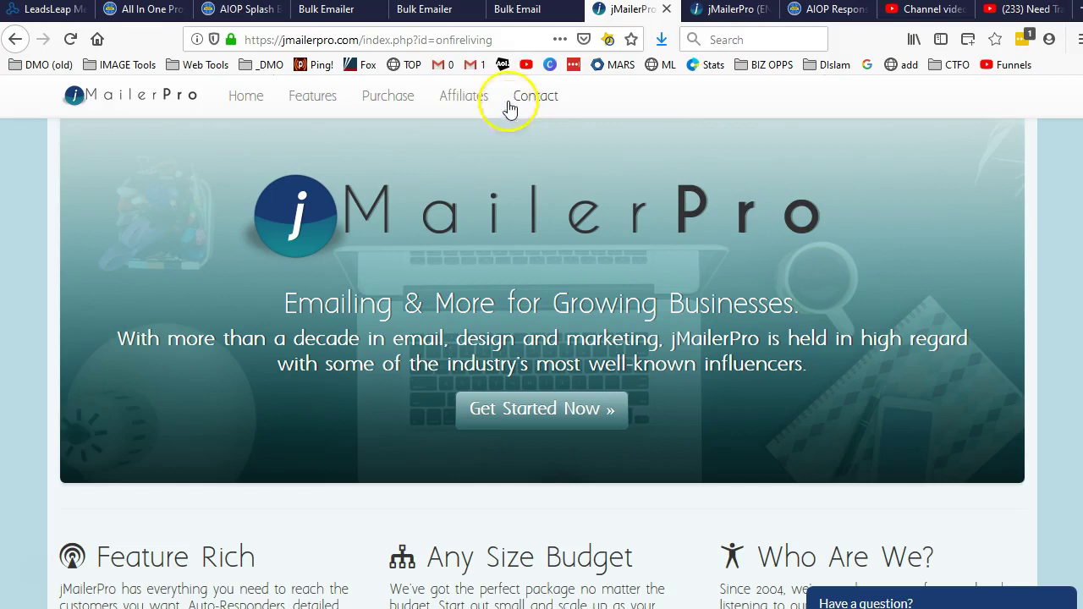
pyautogui.click(515, 10)
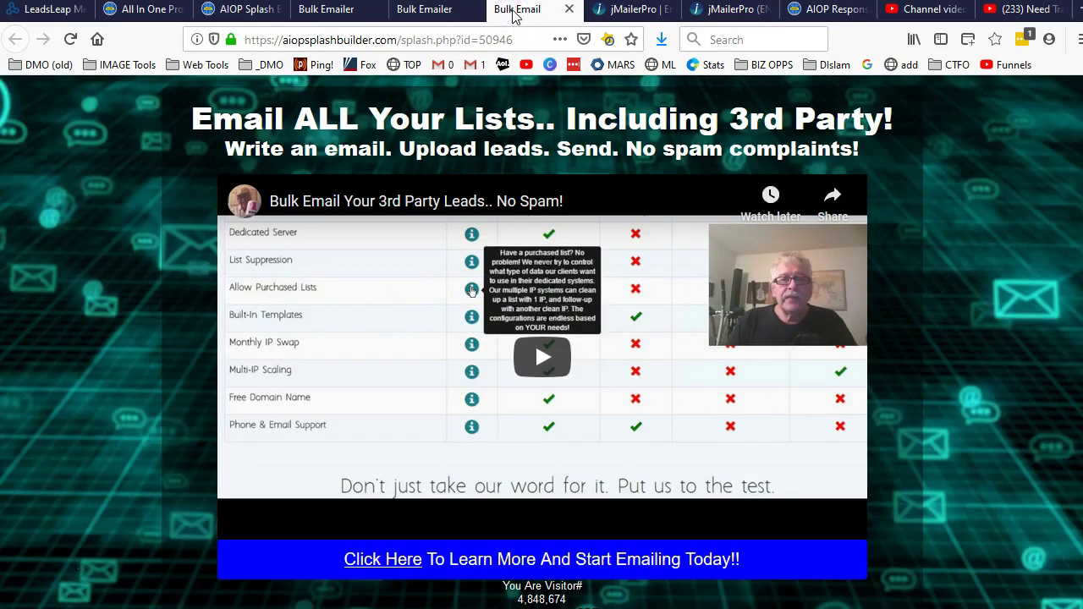
# Compare both Bulk Emailer splash pages and their signup popup, then return to the jMailerPro email queue
pyautogui.click(440, 11)
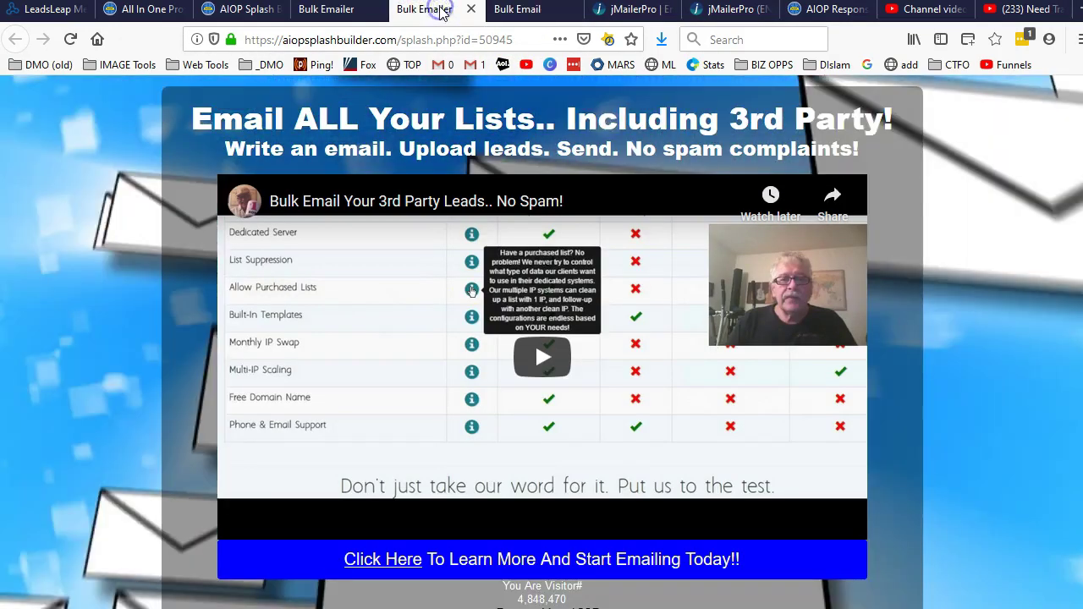
pyautogui.click(355, 17)
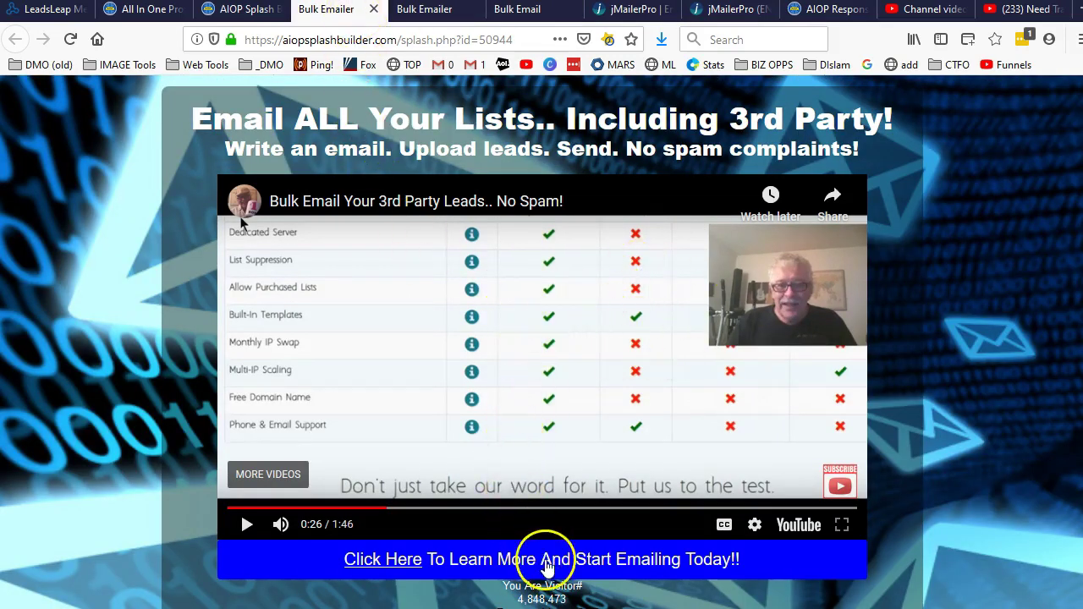
pyautogui.click(545, 565)
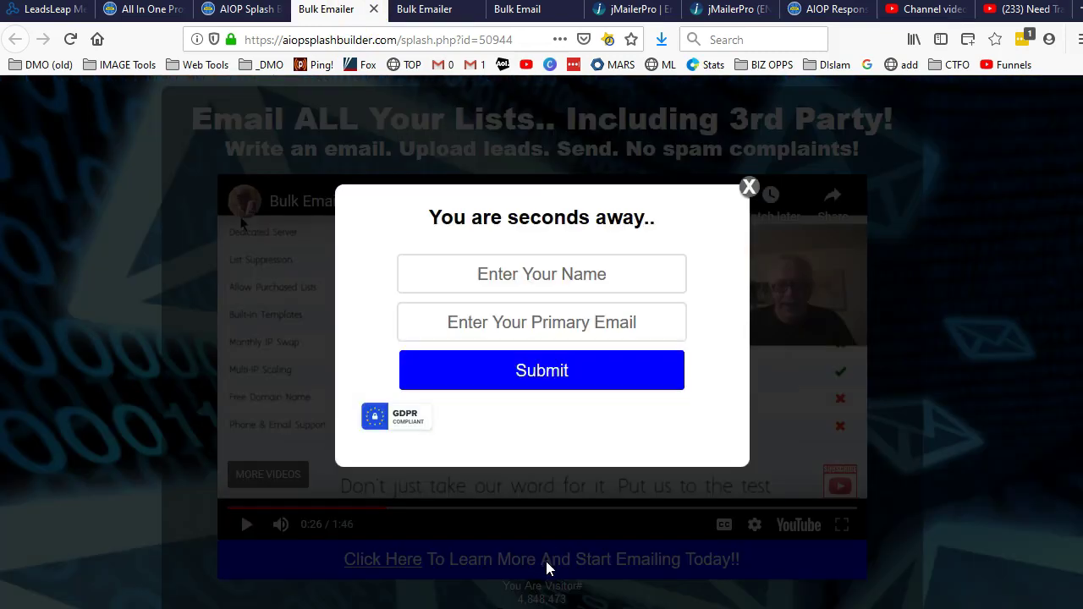
pyautogui.click(750, 189)
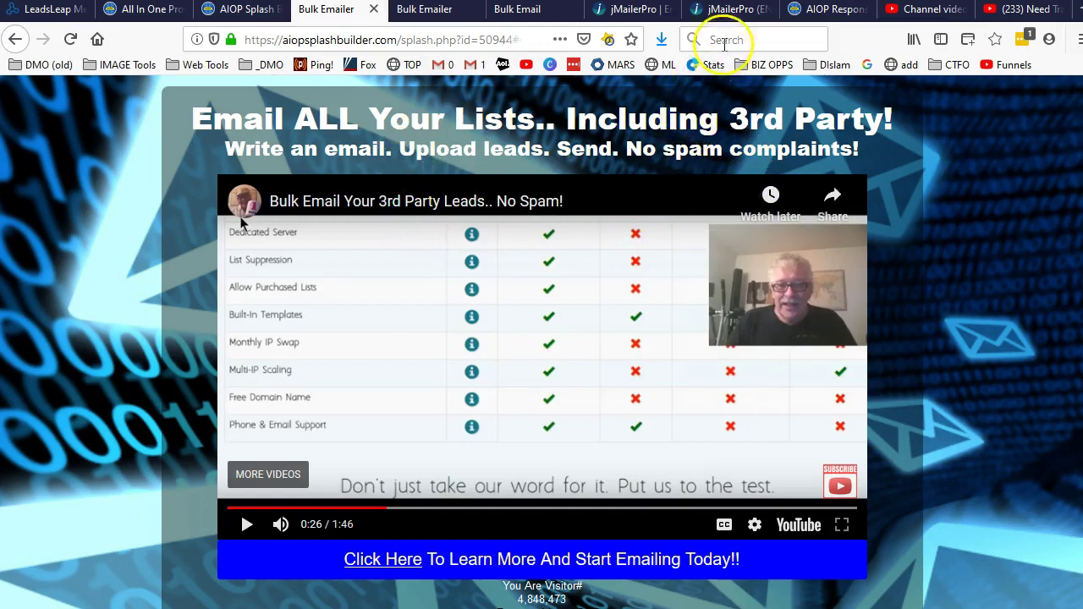
pyautogui.click(725, 13)
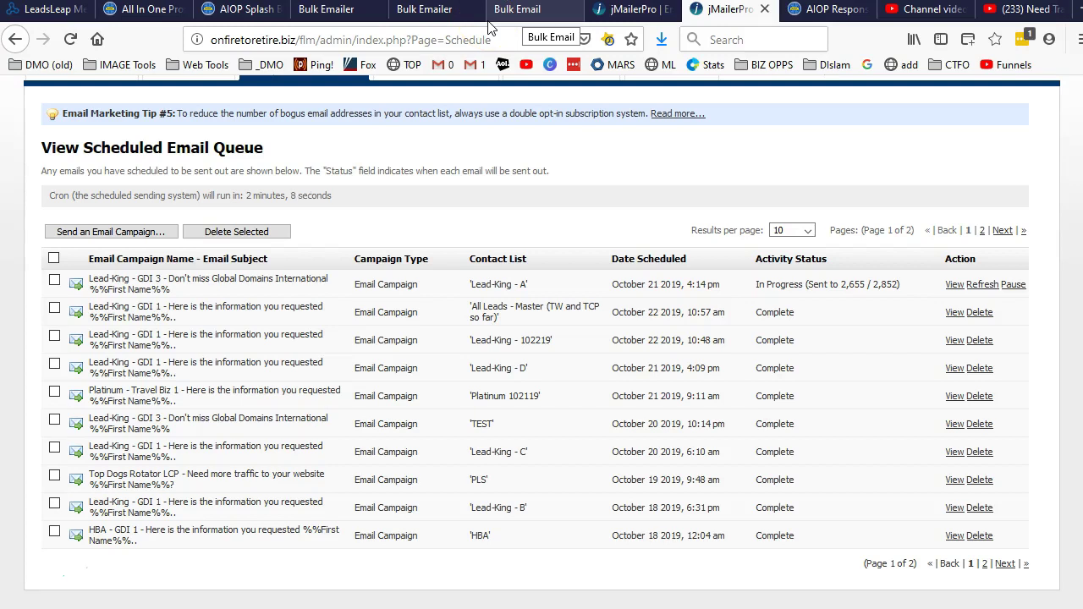
pyautogui.click(499, 288)
pyautogui.click(526, 285)
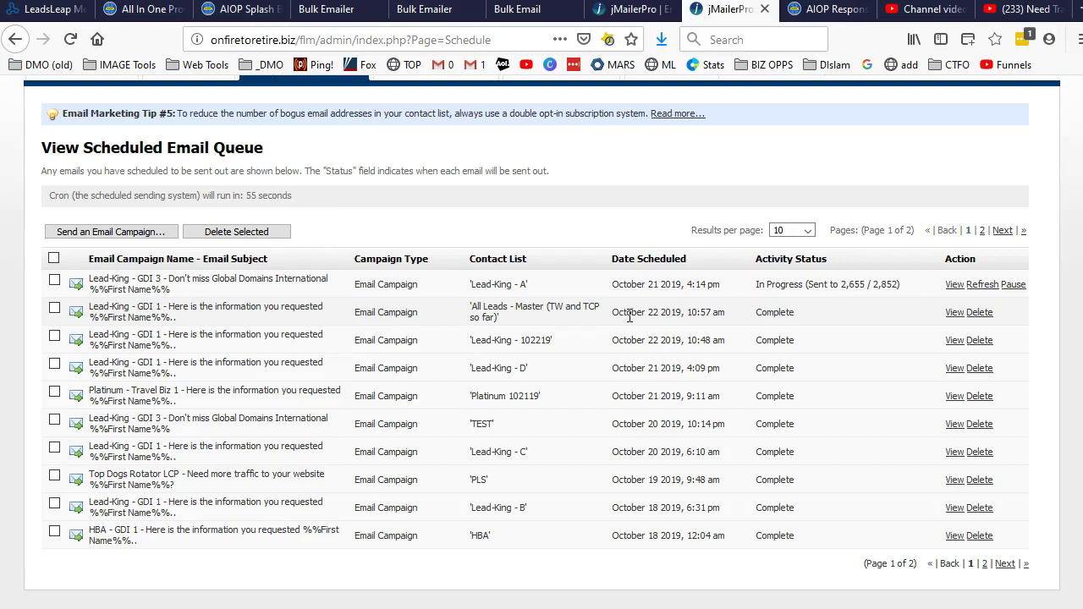
pyautogui.click(655, 329)
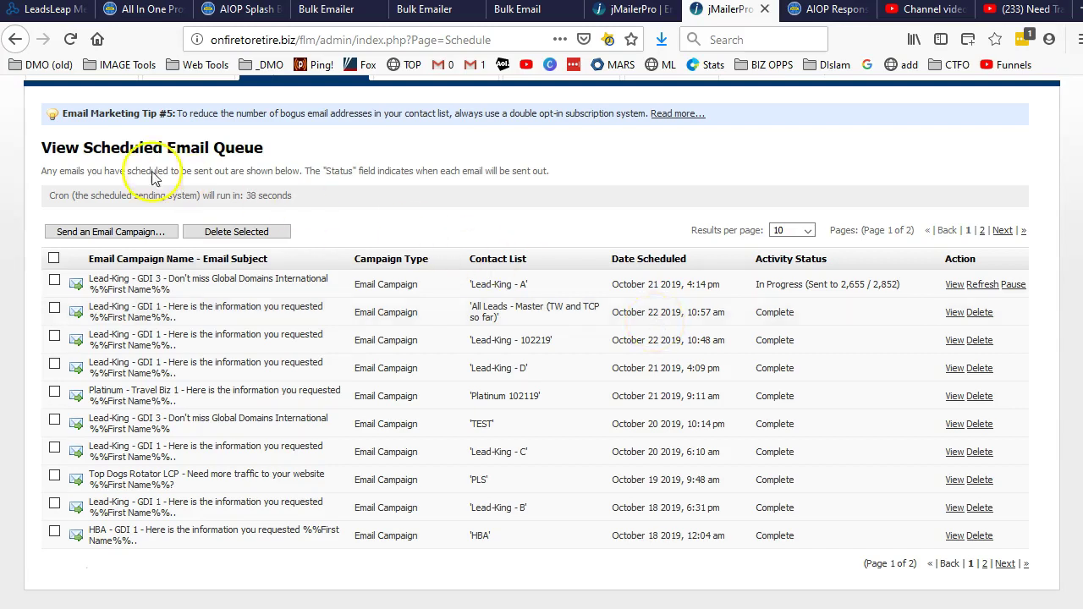
# From the All In One Profits member area, reach the AIOP Response campaigns list via Autoresponder
pyautogui.click(150, 20)
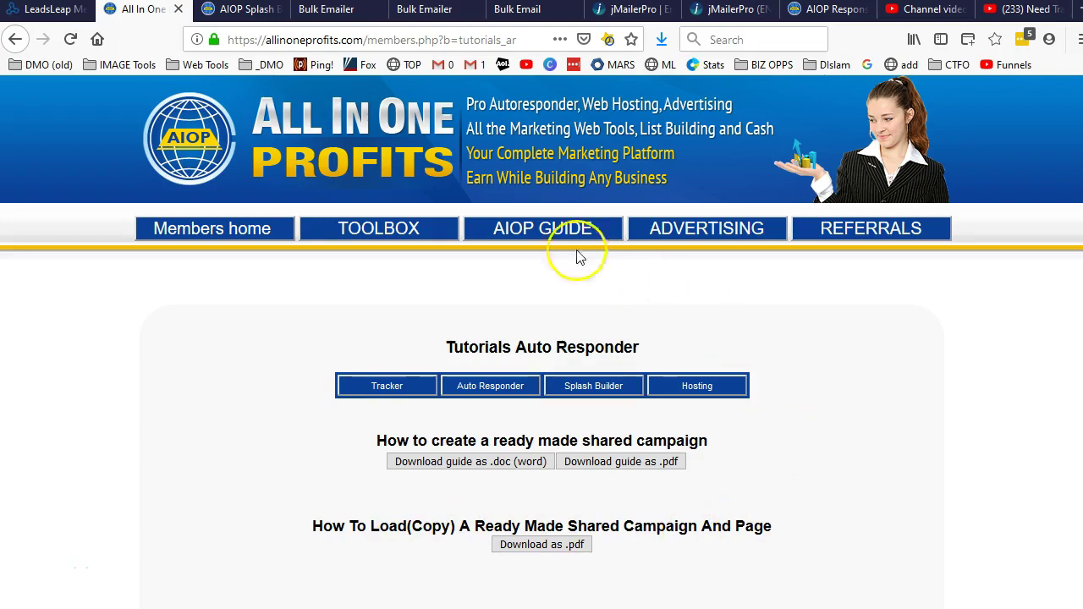
pyautogui.moveTo(378, 228)
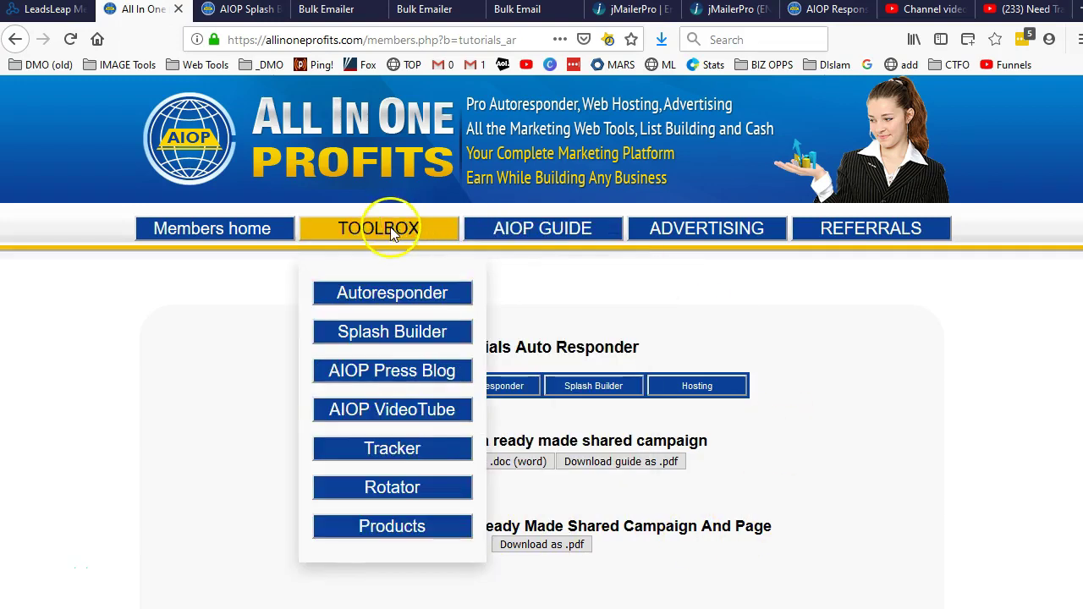
pyautogui.click(385, 292)
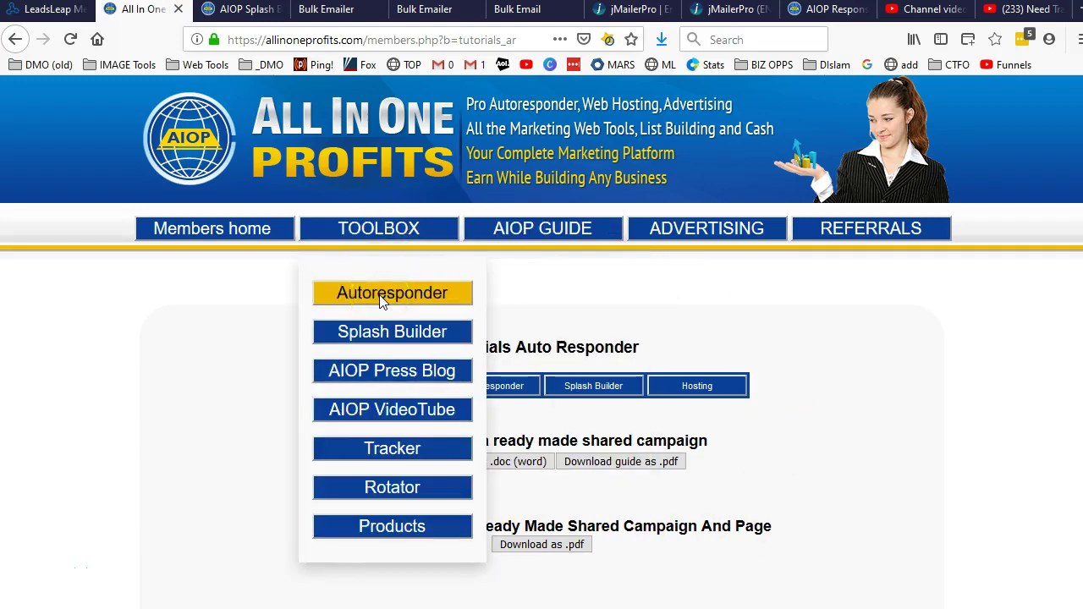
pyautogui.click(825, 9)
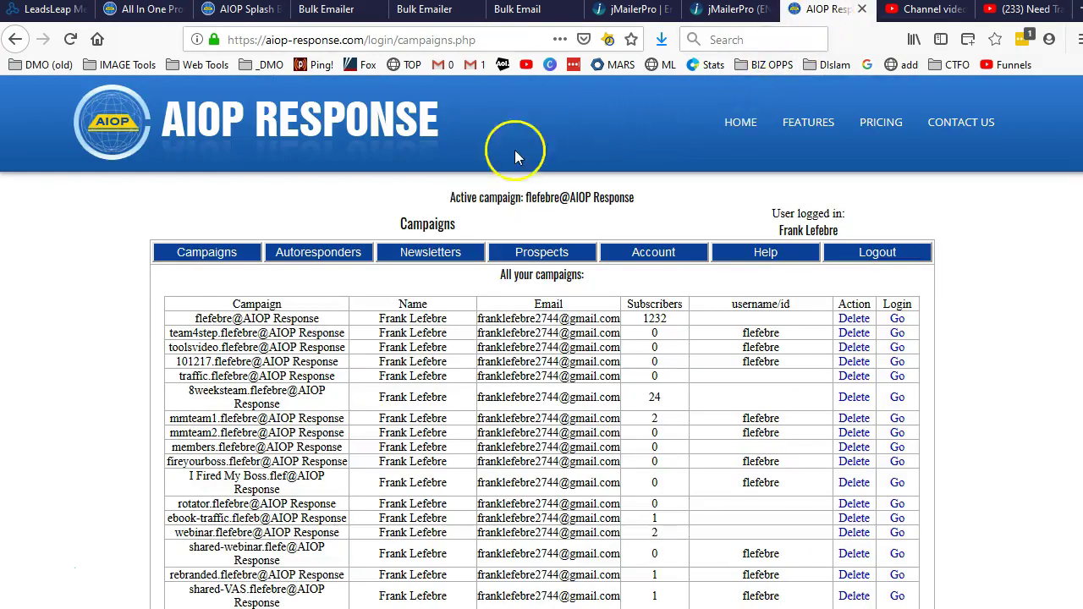
pyautogui.moveTo(206, 252)
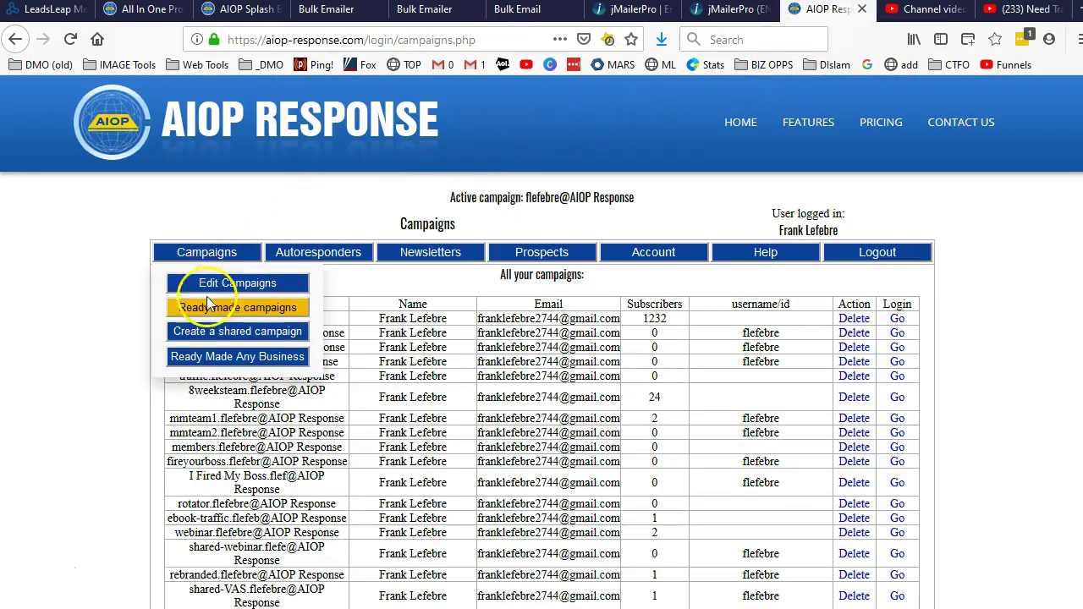
# Open the shared campaigns copy form, enter the owner's name, and paste the campaign e-mail address
pyautogui.click(212, 309)
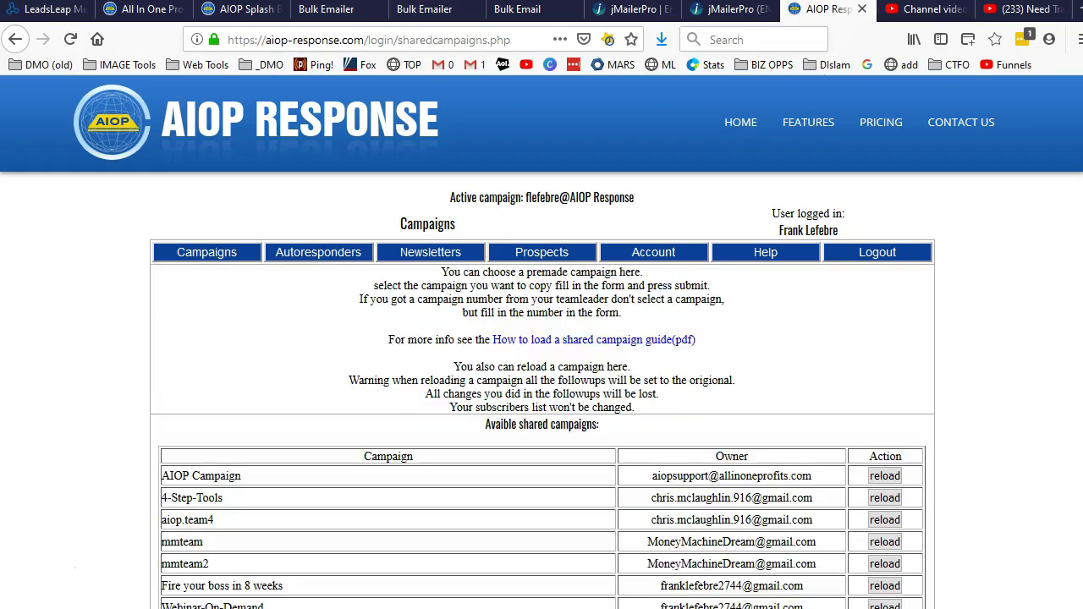
pyautogui.scroll(-3, 541, 339)
pyautogui.scroll(-5, 541, 338)
pyautogui.scroll(-4, 345, 269)
pyautogui.scroll(-4, 345, 269)
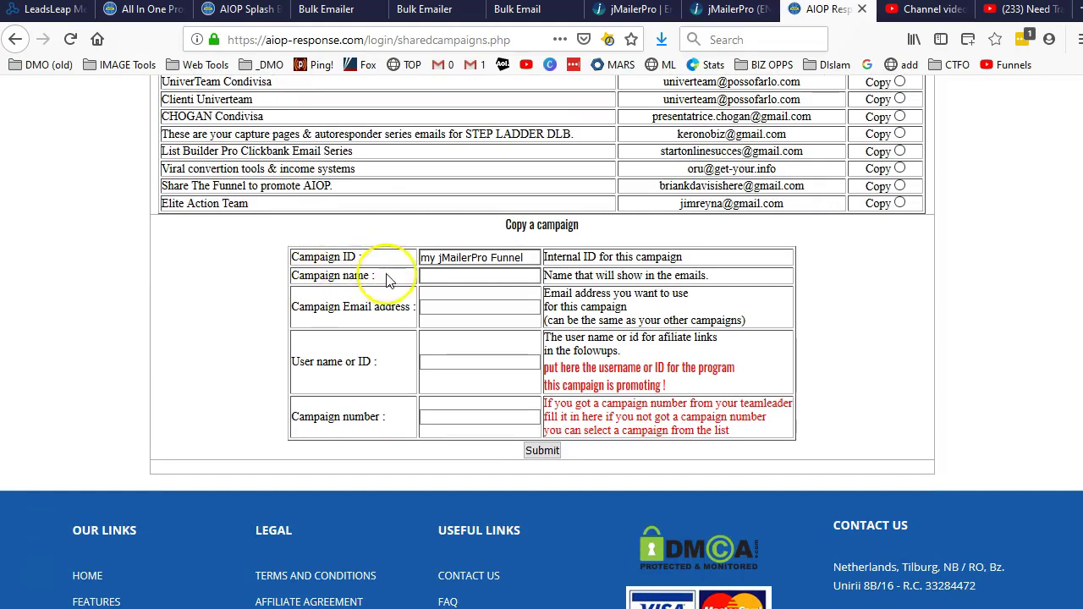
pyautogui.click(424, 275)
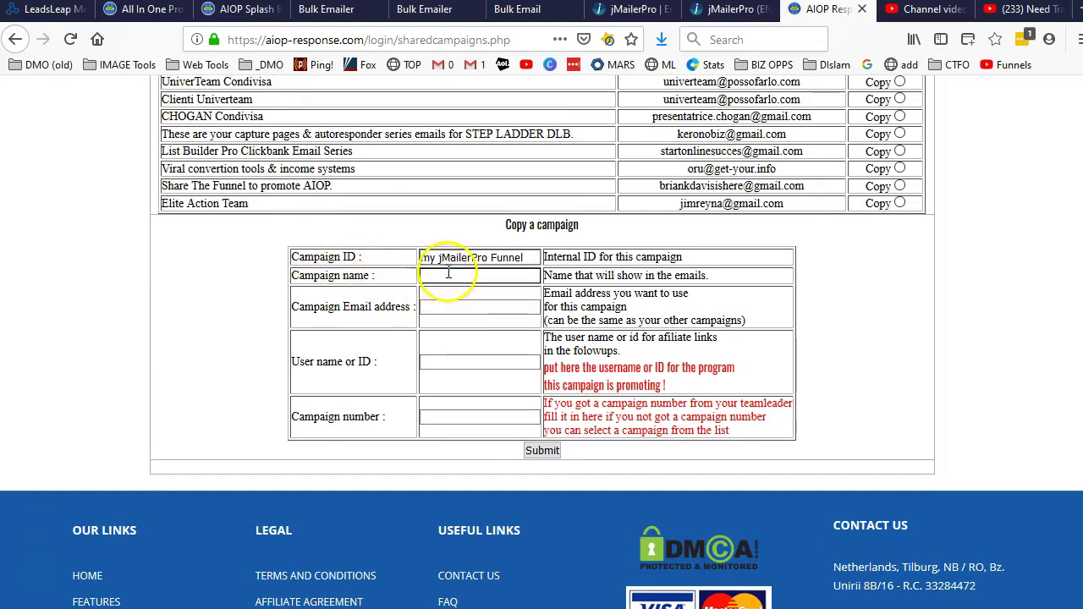
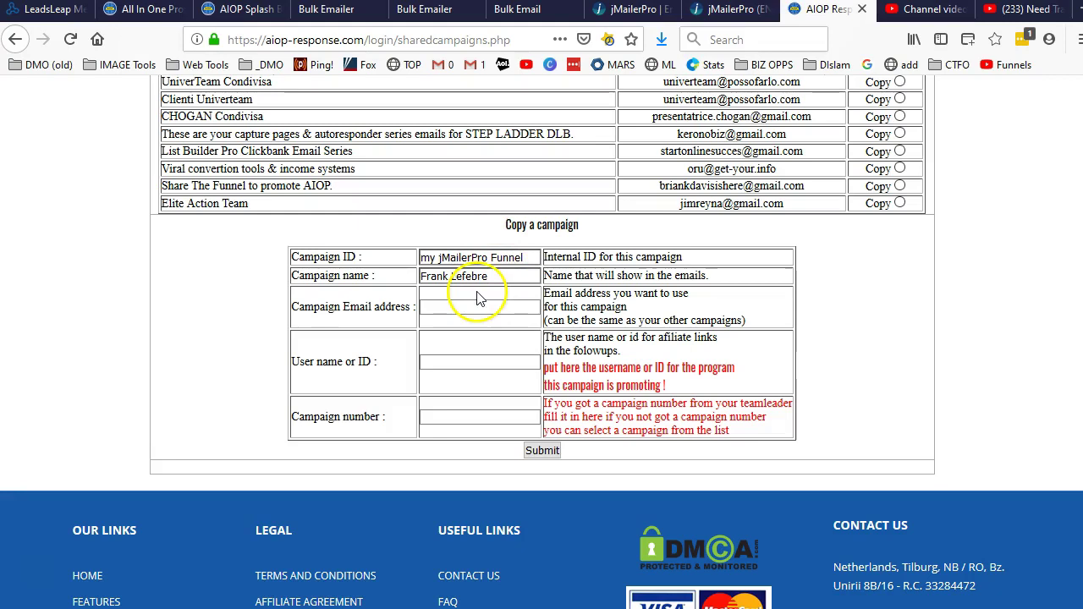
pyautogui.click(472, 306)
pyautogui.hotkey('ctrl', 'v')
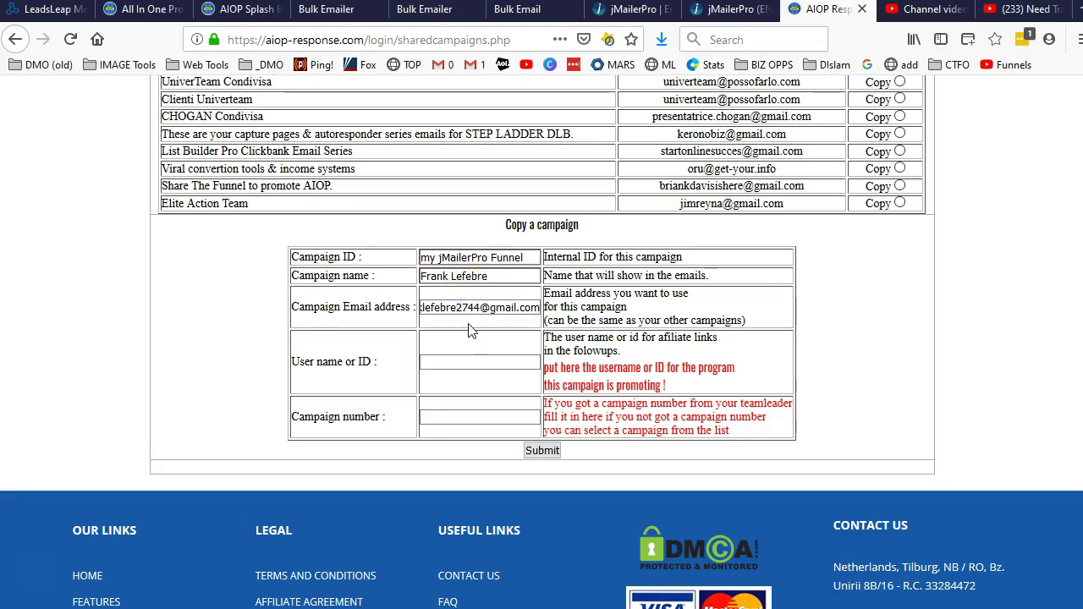
# Fill in the referral username from Notepad and campaign number 94886, then submit the copy
pyautogui.click(465, 361)
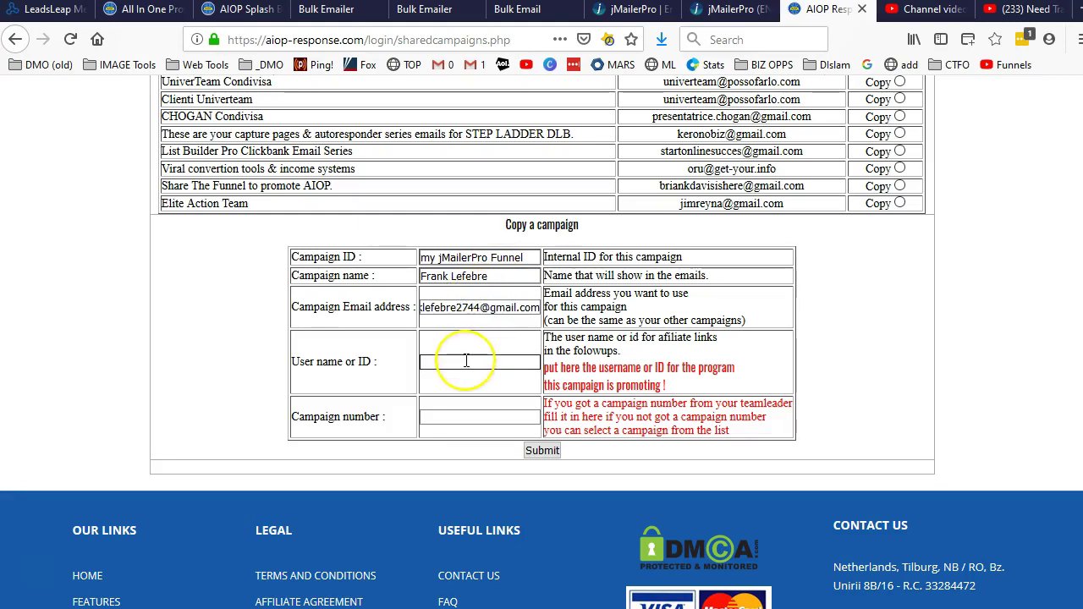
pyautogui.hotkey('alt', 'Tab')
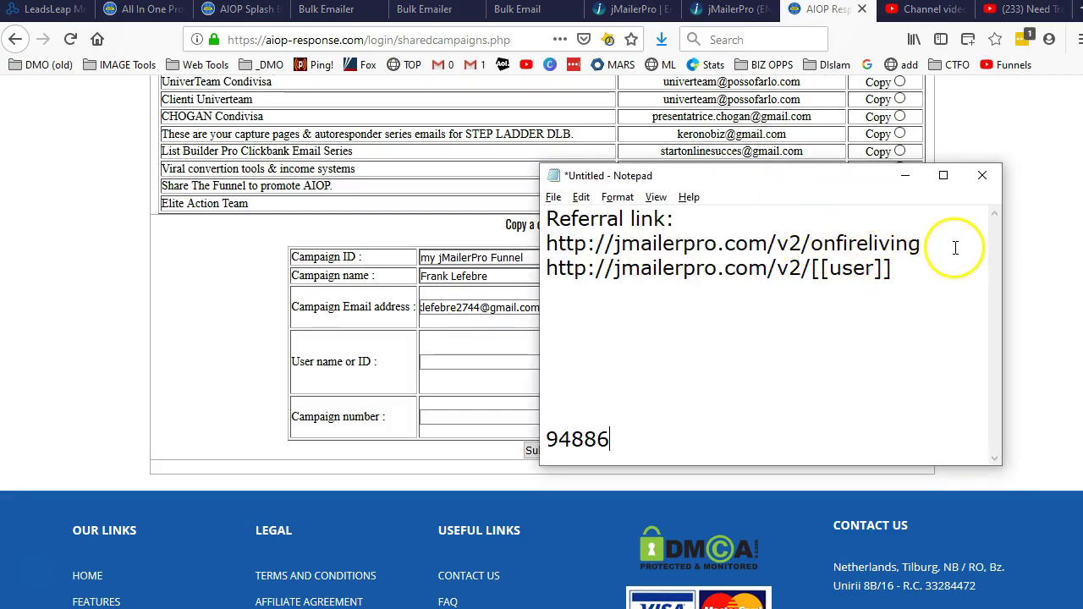
pyautogui.moveTo(958, 247); pyautogui.dragTo(810, 244)
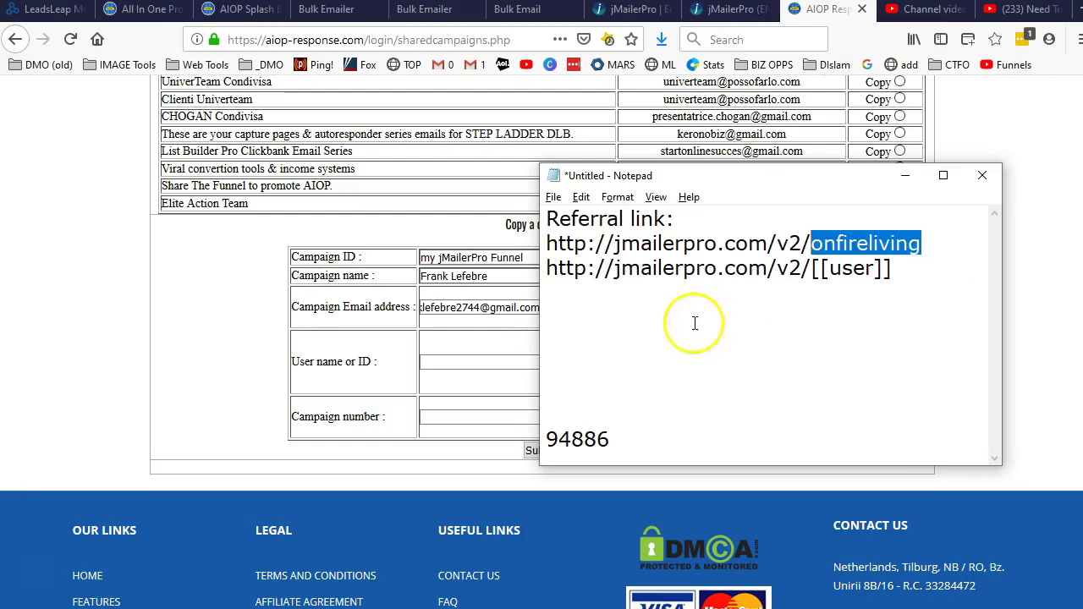
pyautogui.click(455, 364)
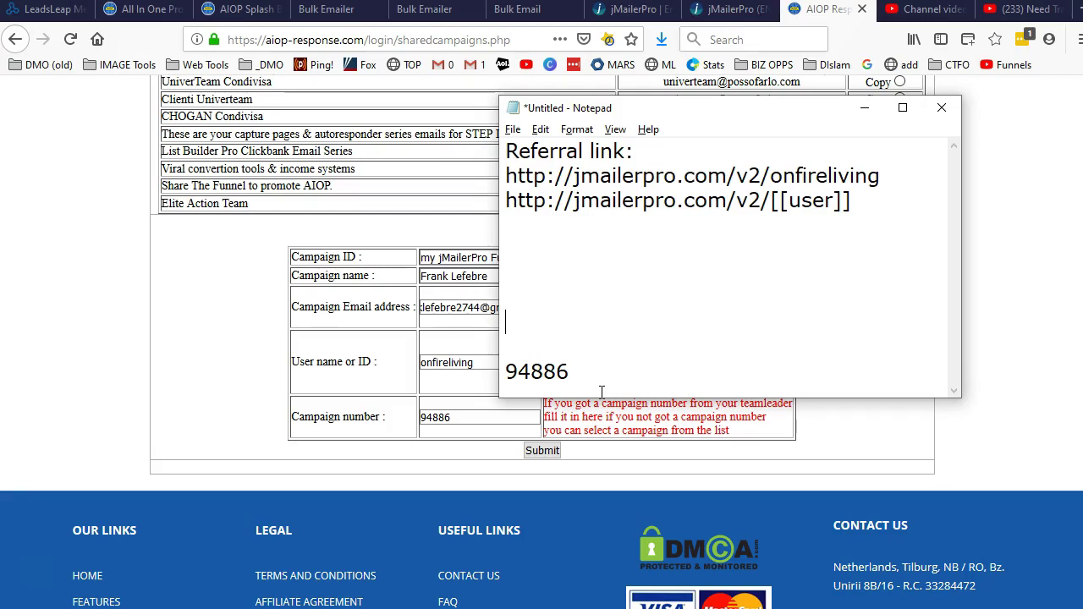
pyautogui.click(578, 376)
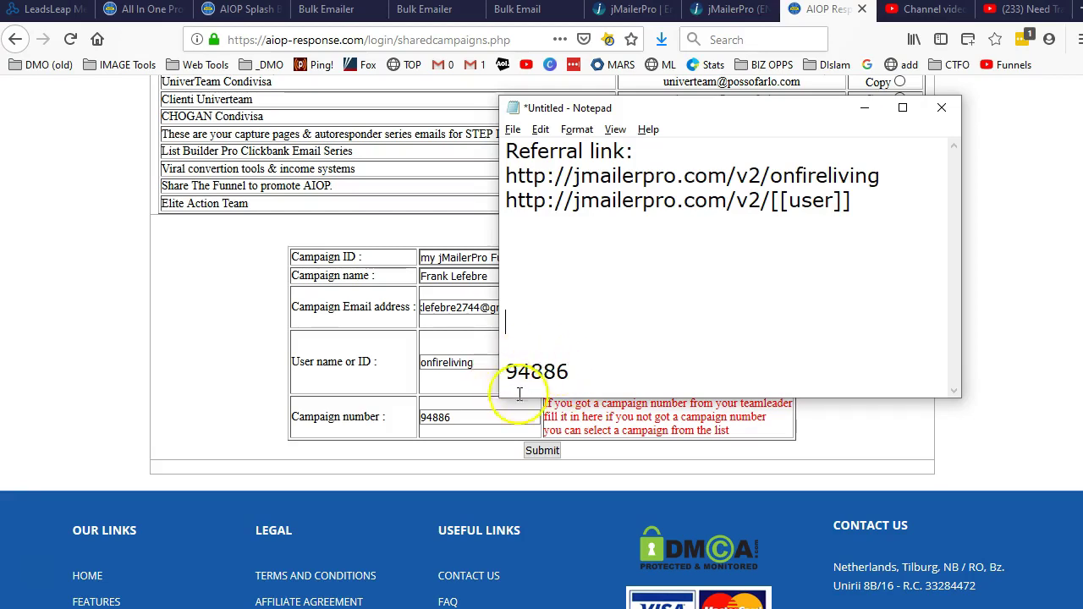
pyautogui.click(542, 452)
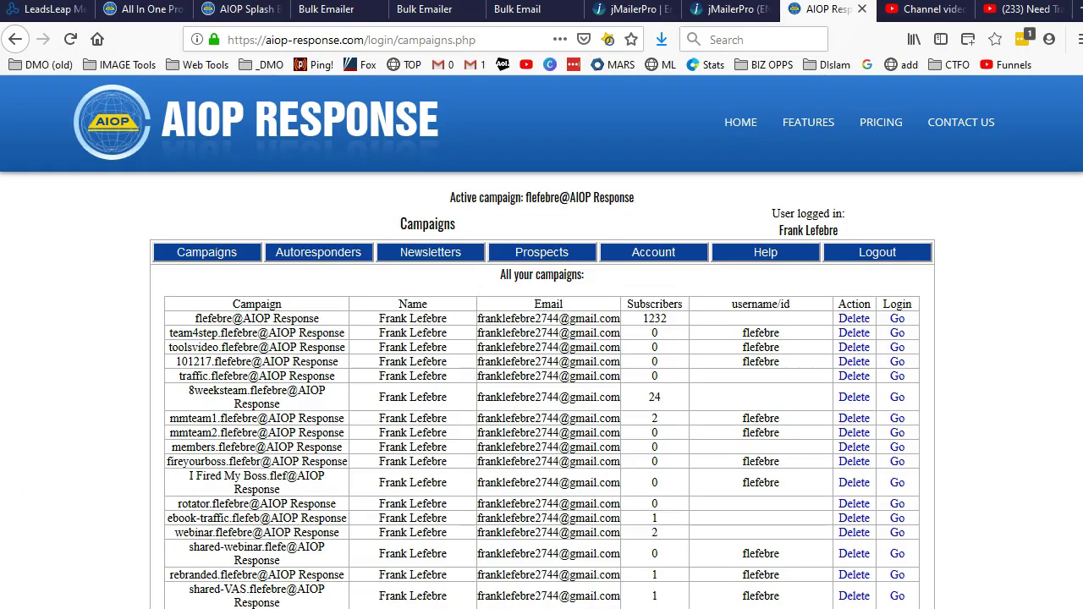
# Activate the my jMailerPro Funnel campaign at the bottom of the campaigns table
pyautogui.scroll(-10, 542, 338)
pyautogui.scroll(-10, 542, 338)
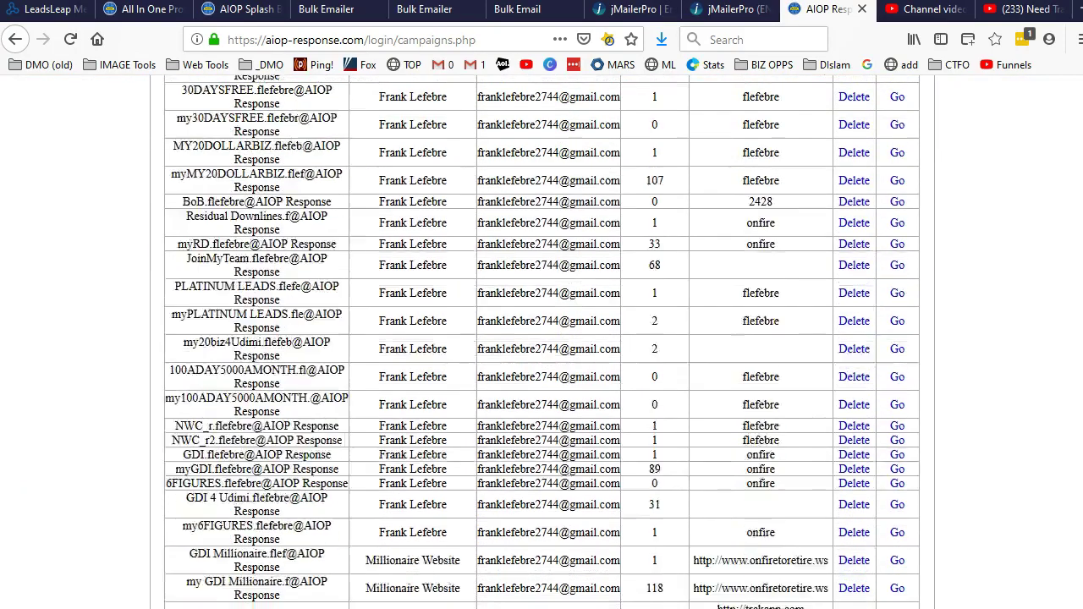
pyautogui.scroll(-5, 542, 339)
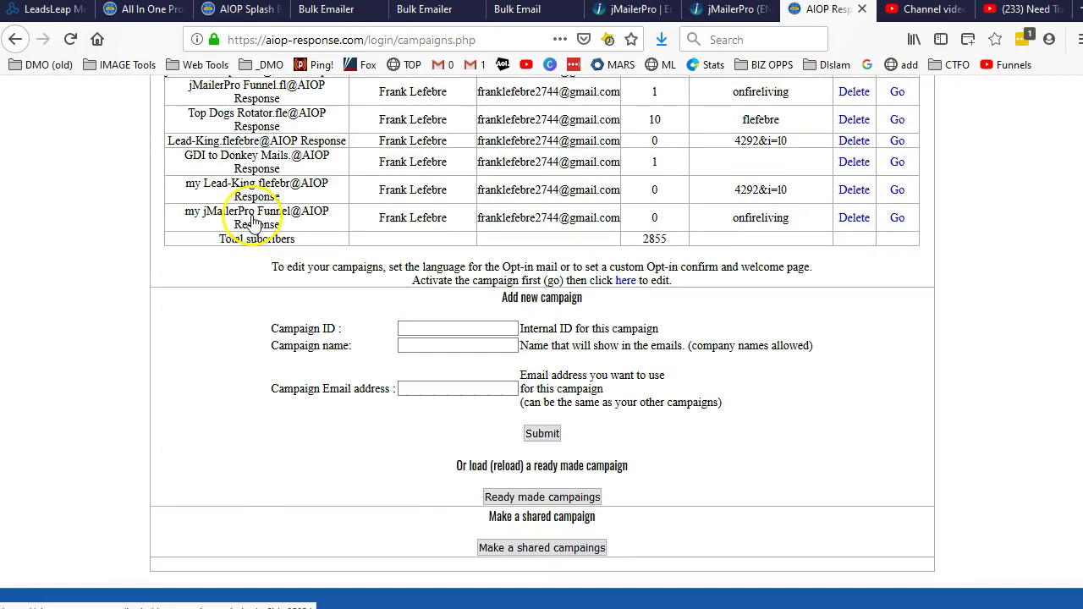
pyautogui.click(896, 218)
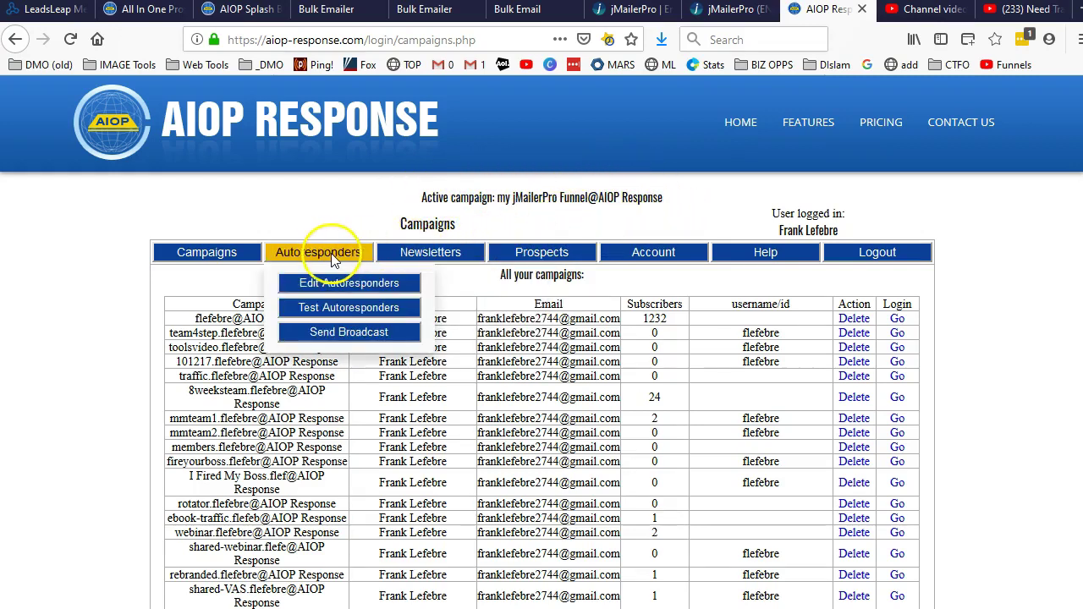
pyautogui.moveTo(318, 252)
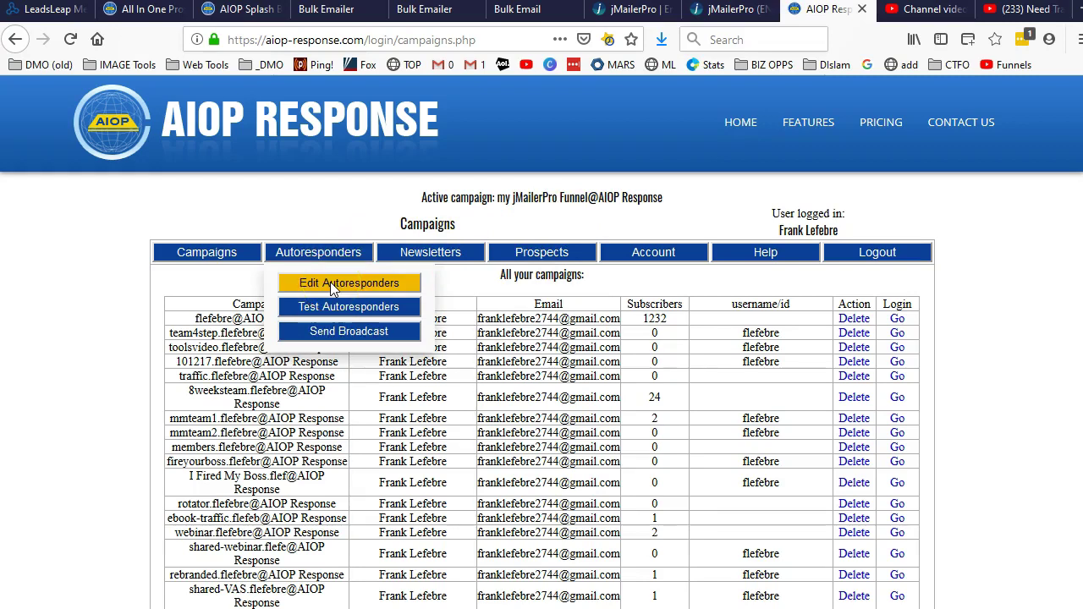
# Scroll below the campaigns table to the jMailerPro Marketing Funnel's three duplicated capture-page links
pyautogui.click(333, 333)
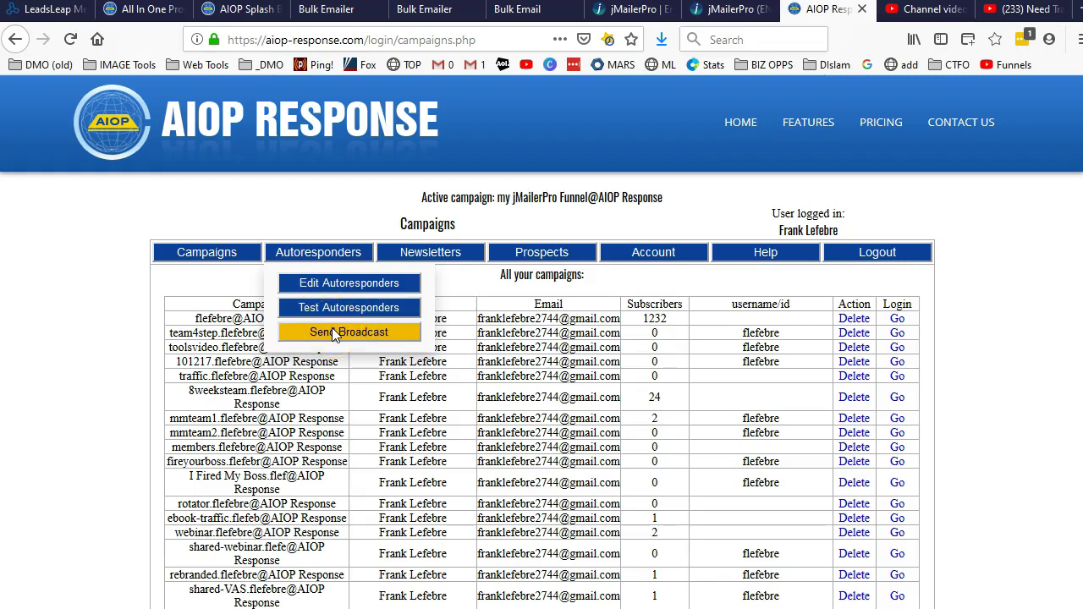
pyautogui.moveTo(541, 252)
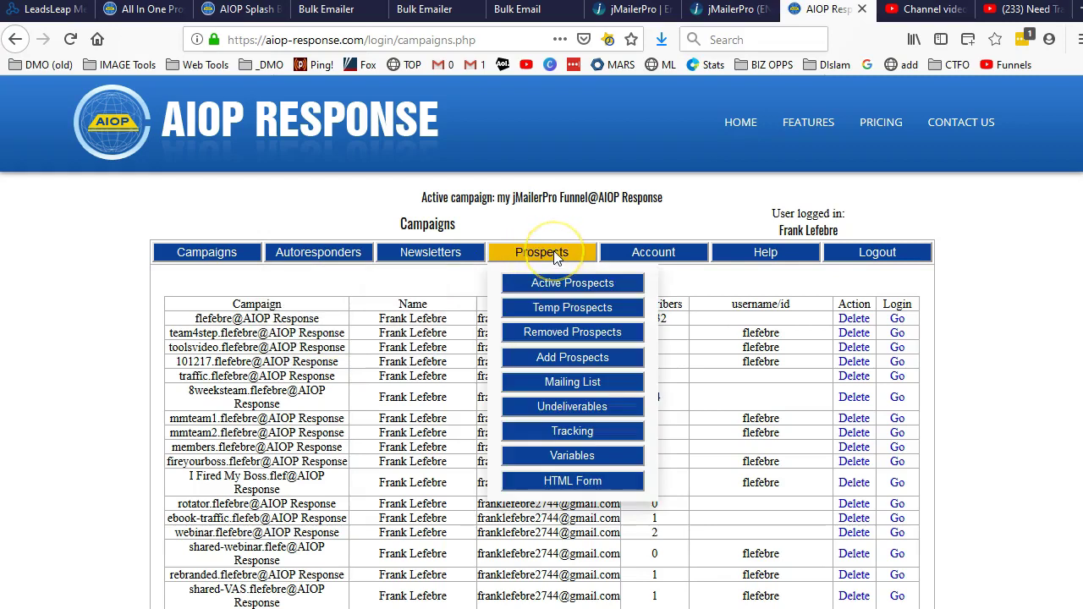
pyautogui.click(558, 280)
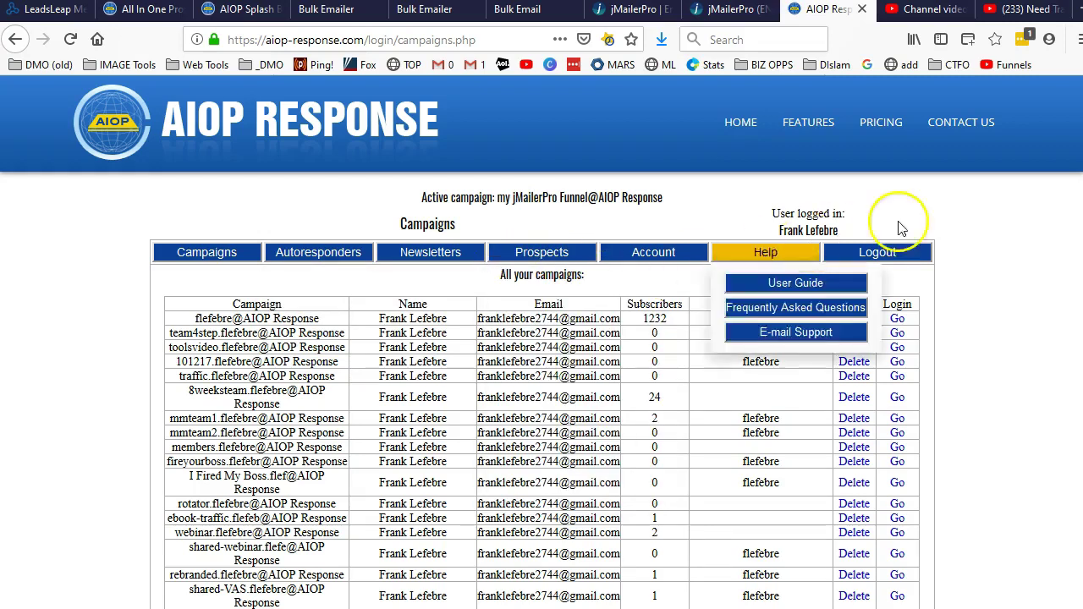
pyautogui.scroll(-5, 542, 339)
pyautogui.scroll(-5, 541, 338)
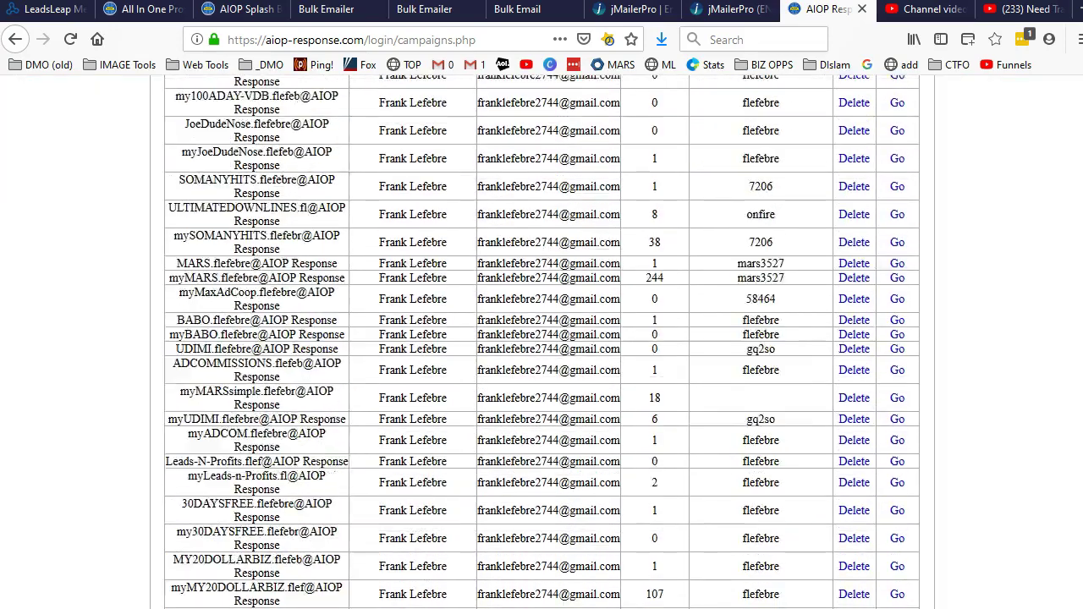
pyautogui.scroll(-5, 542, 338)
pyautogui.scroll(-2, 541, 338)
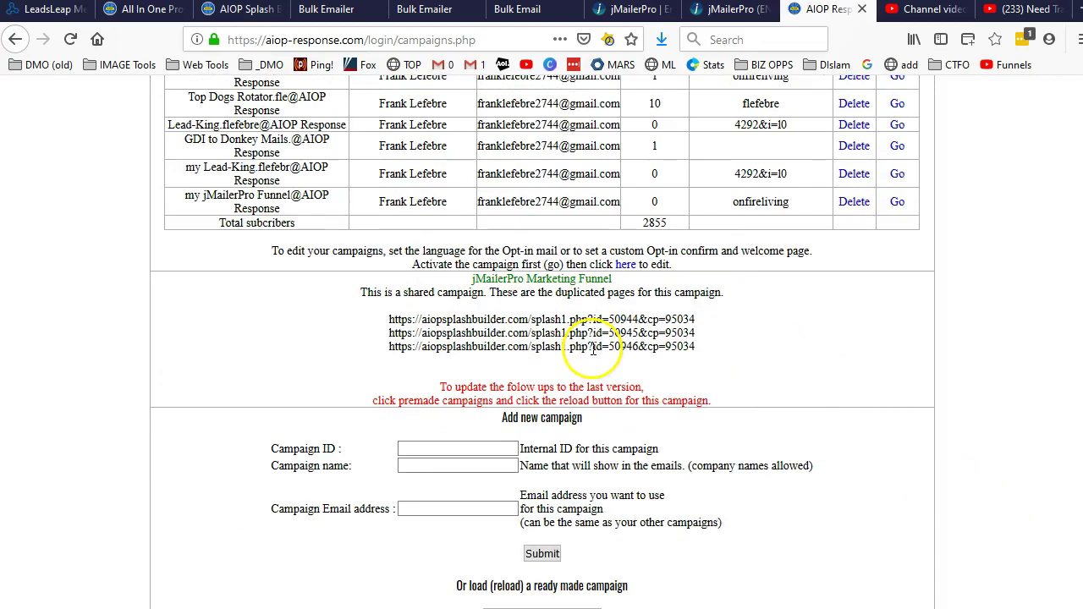
# View the first duplicated capture page and its opt-in popup, then return to the links list
pyautogui.tripleClick(594, 319)
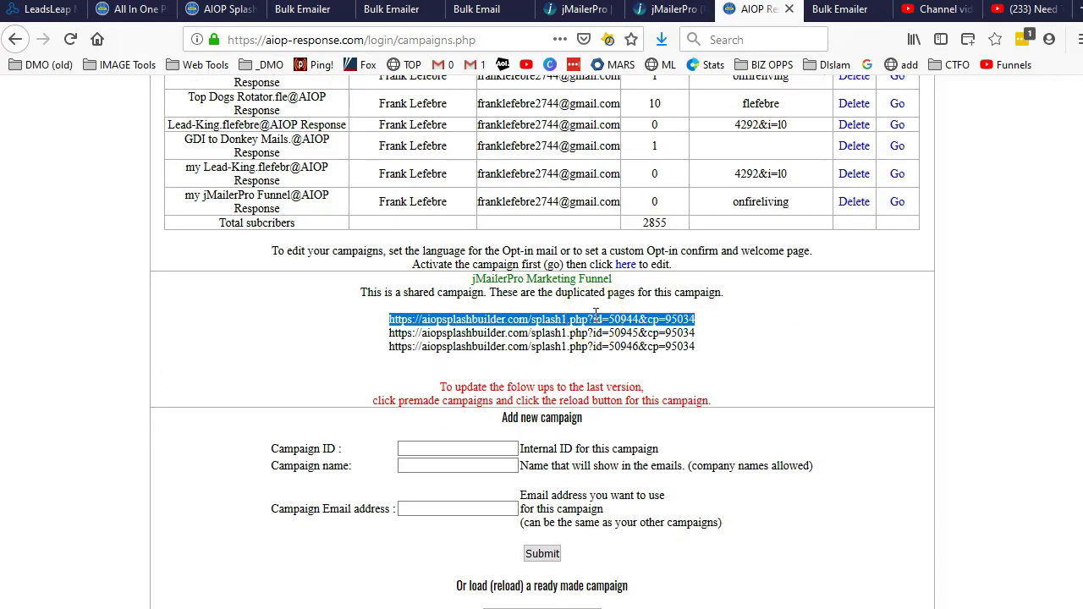
pyautogui.click(840, 9)
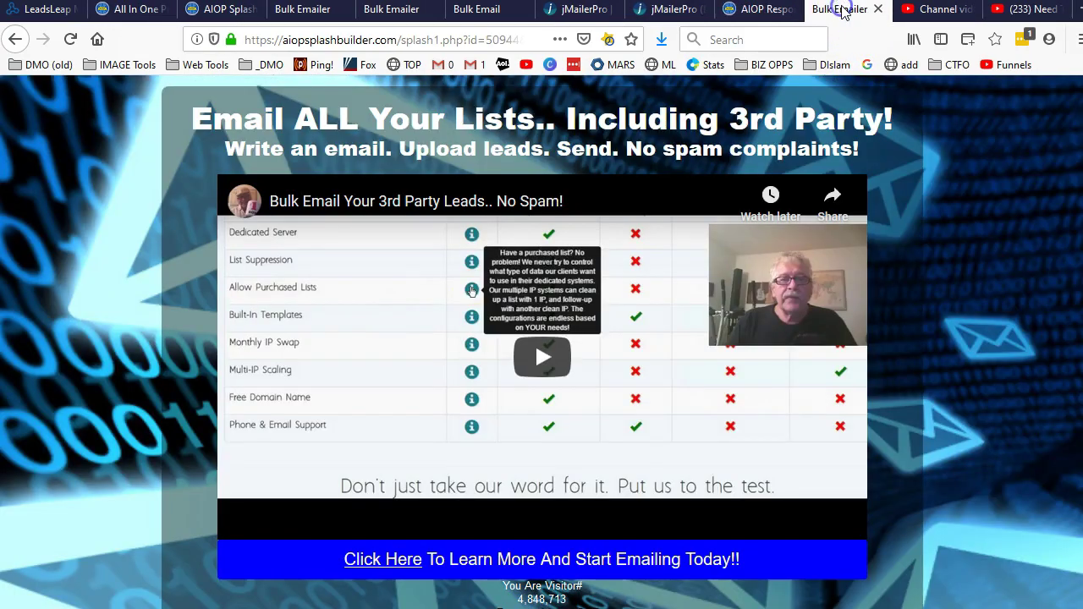
pyautogui.click(504, 554)
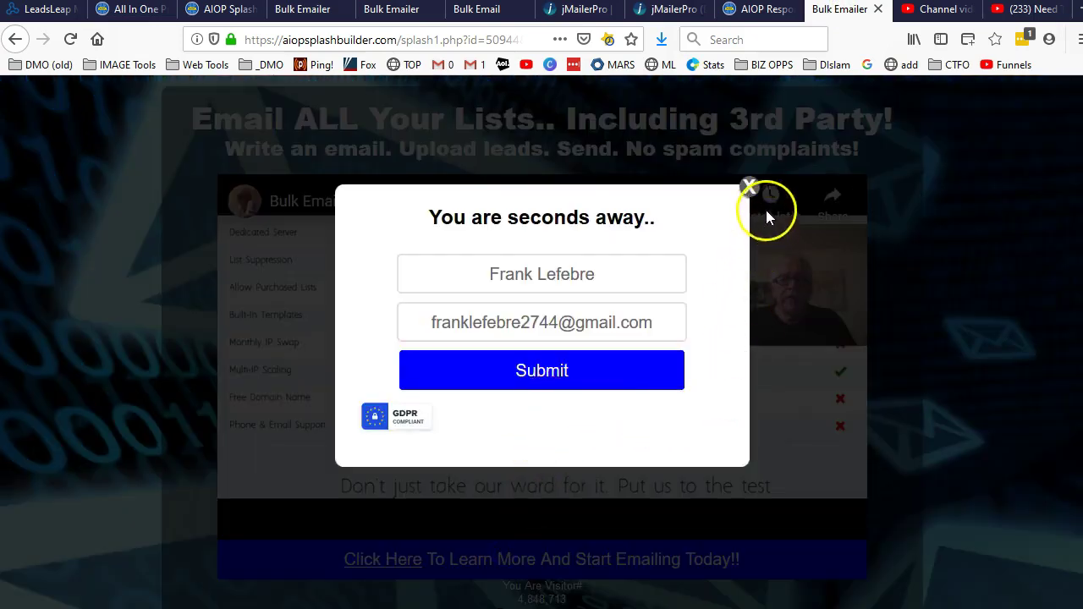
pyautogui.click(750, 188)
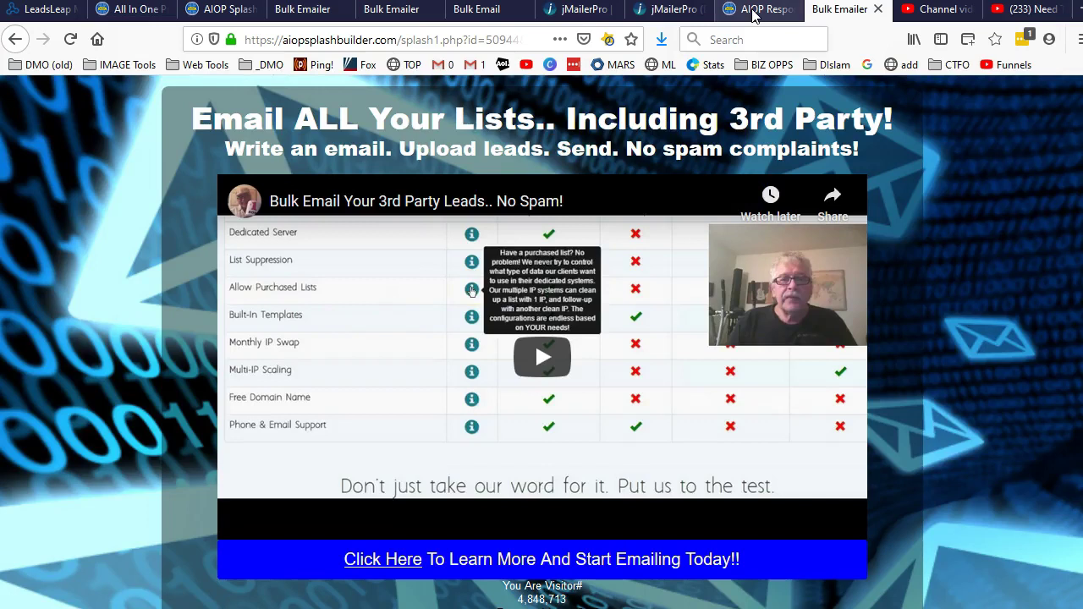
pyautogui.click(753, 15)
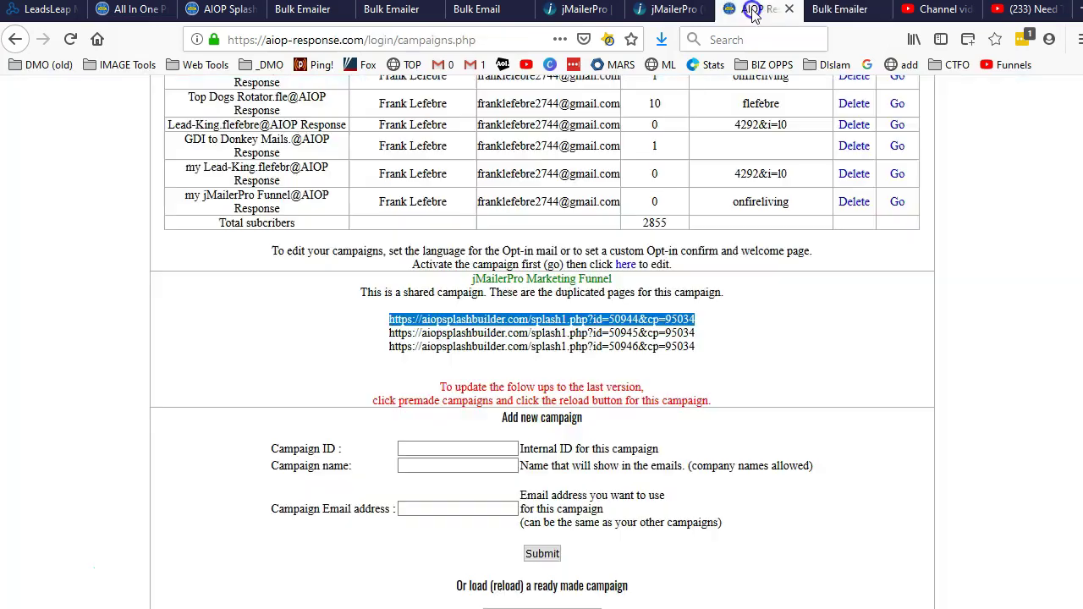
pyautogui.doubleClick(653, 319)
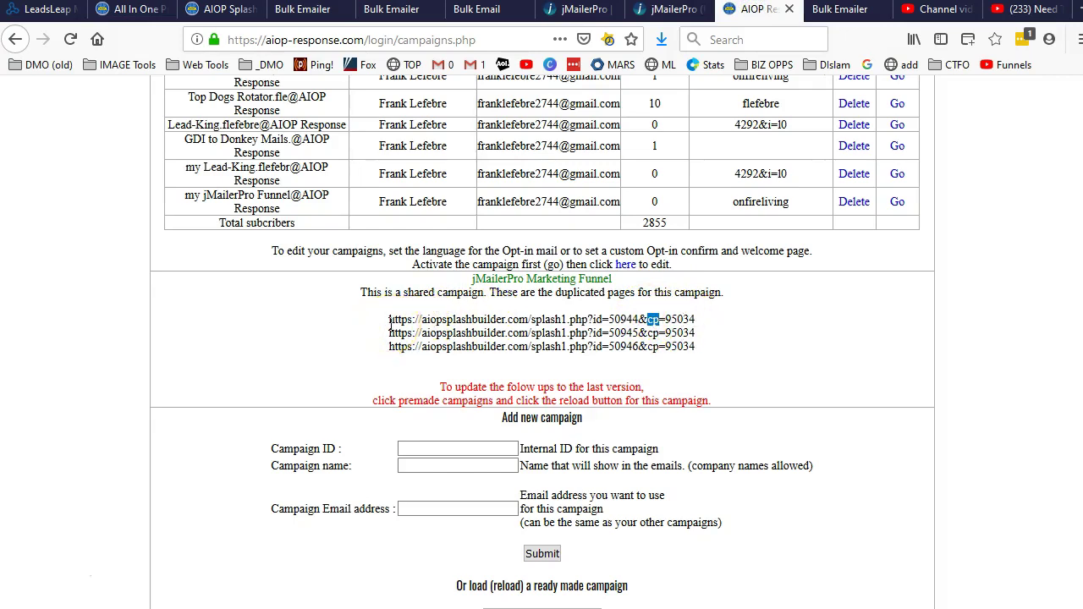
# Glance at the All In One Profits members area, then show the Bulk Emailer capture page (id 50944)
pyautogui.click(152, 17)
pyautogui.moveTo(378, 228)
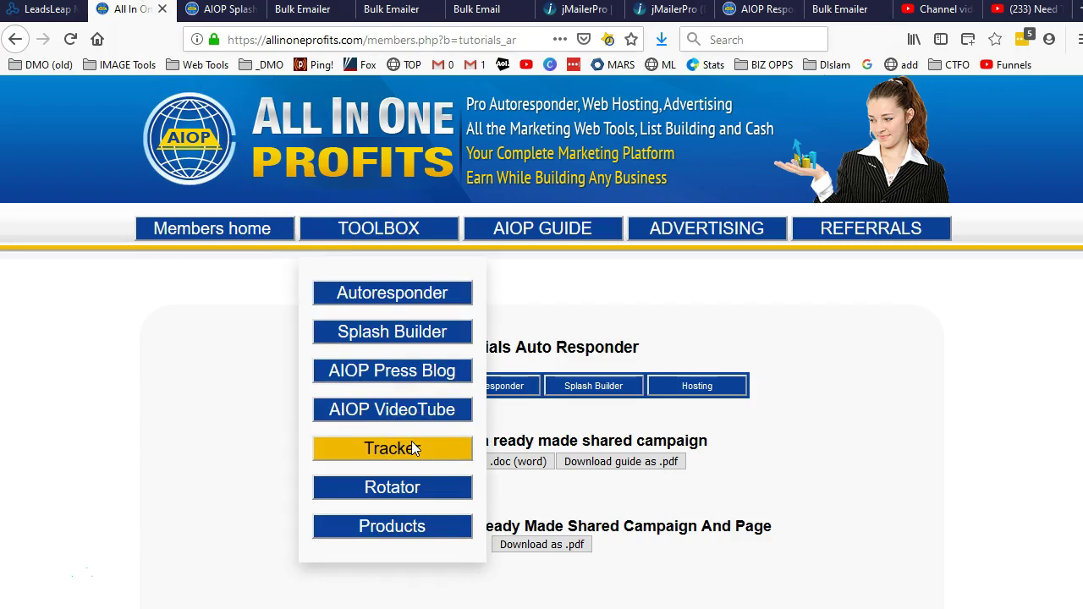
pyautogui.click(838, 10)
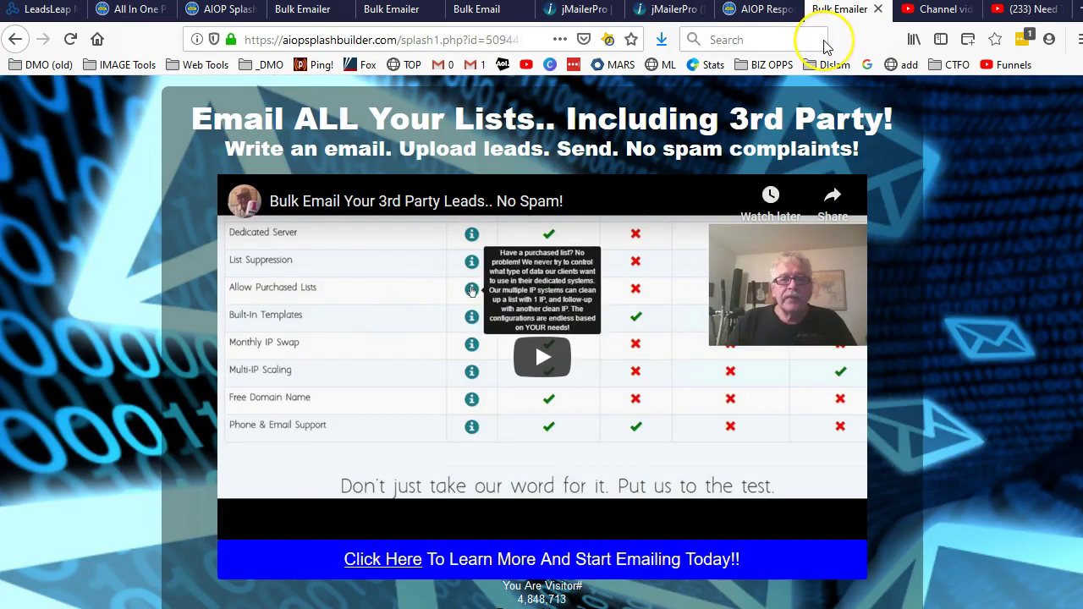